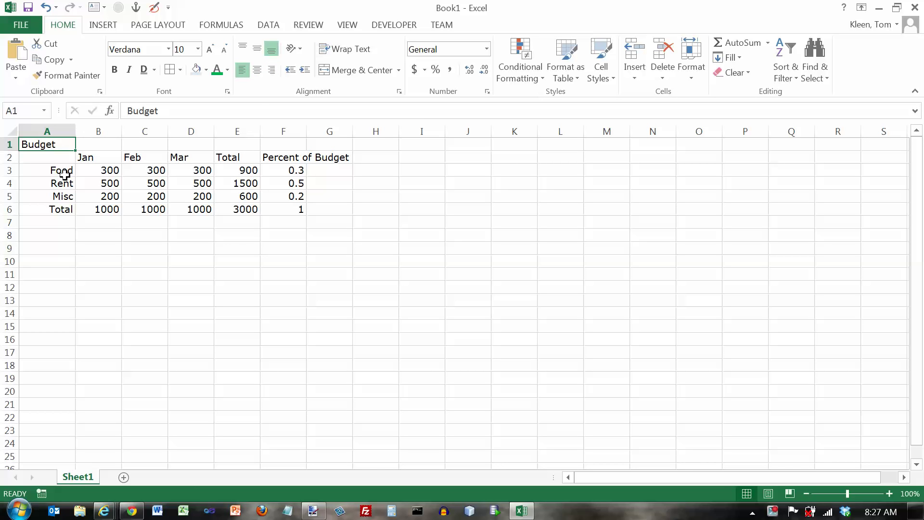
Try left-aligning the Food to Total labels, then center all of column A
left_click_drag(64, 178, 62, 211)
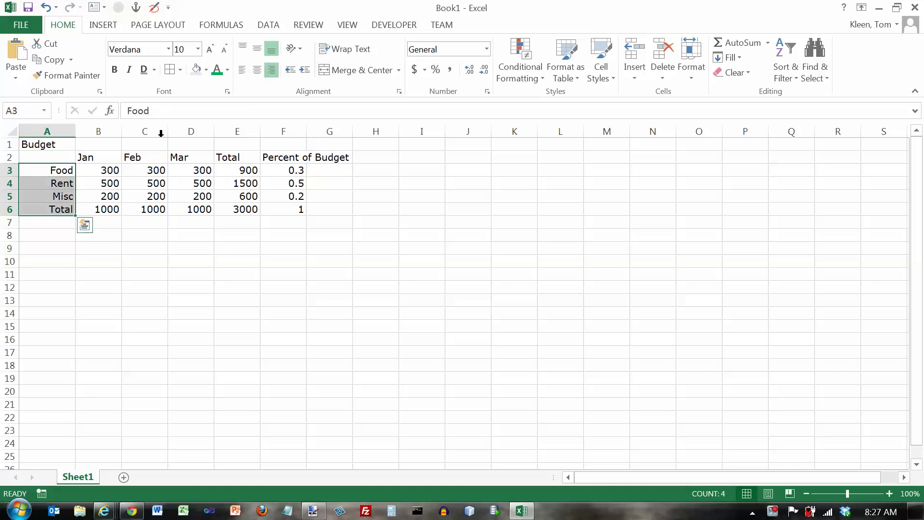
left_click(242, 70)
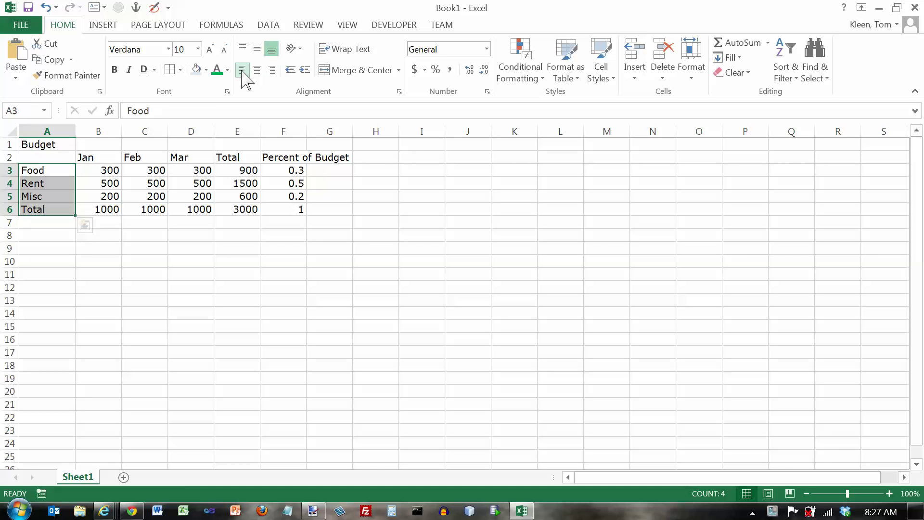
left_click(50, 130)
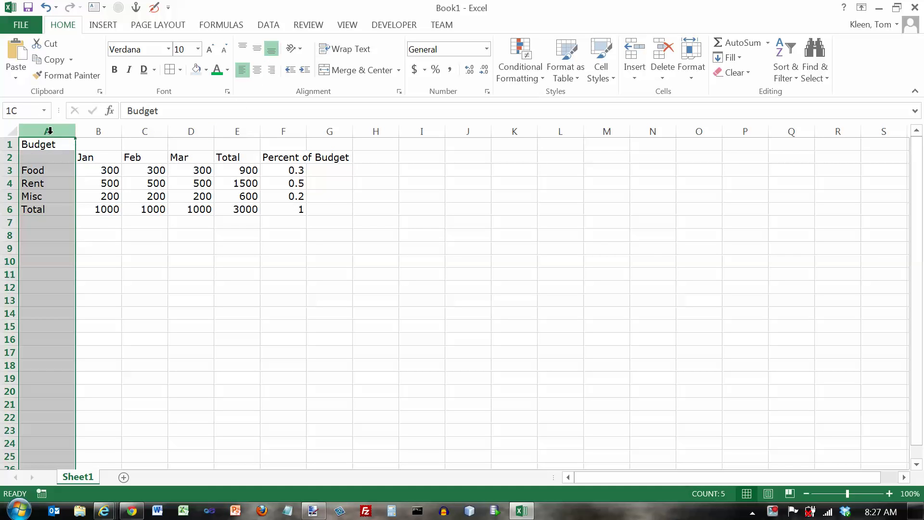
left_click(257, 70)
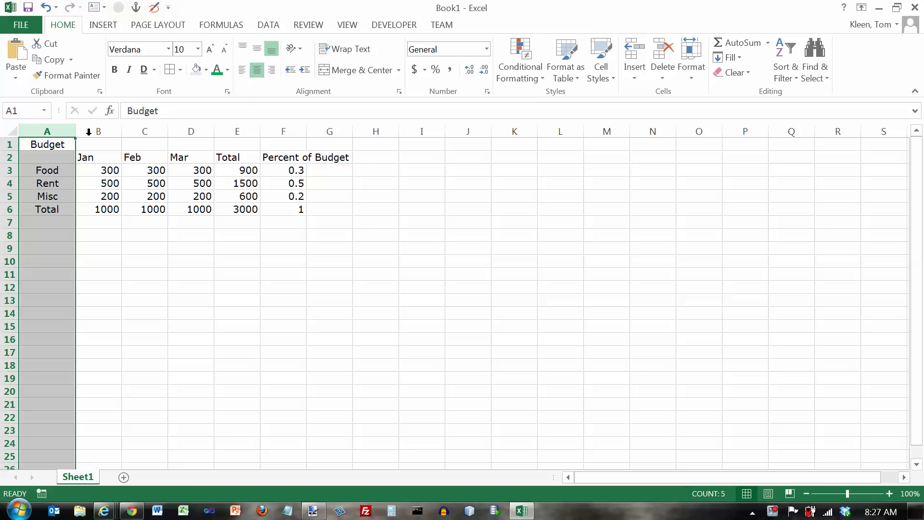
Widen column A then undo it, right-align column A, and make row 1 much taller
left_click_drag(76, 133, 219, 134)
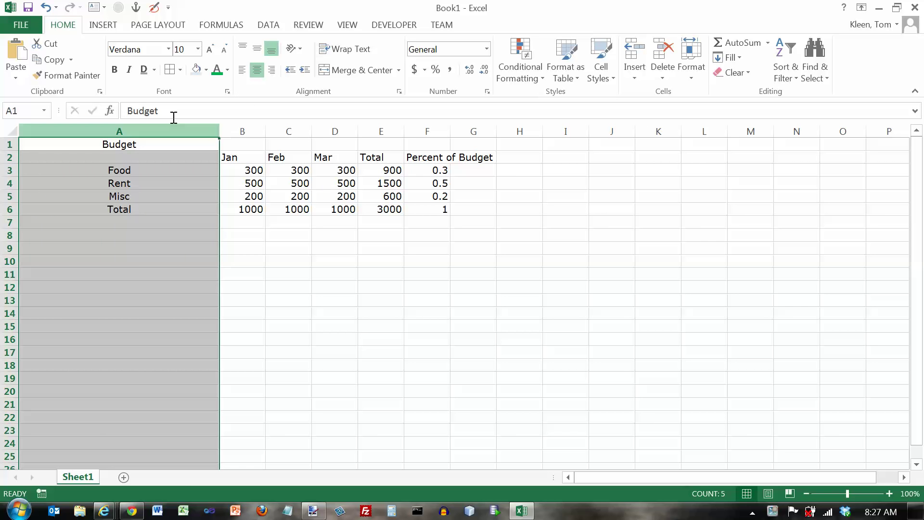
left_click(47, 9)
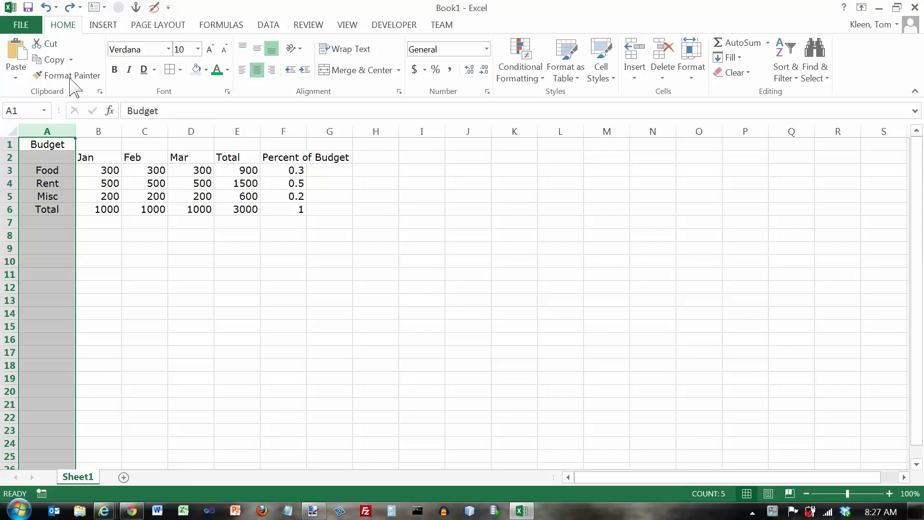
left_click(272, 70)
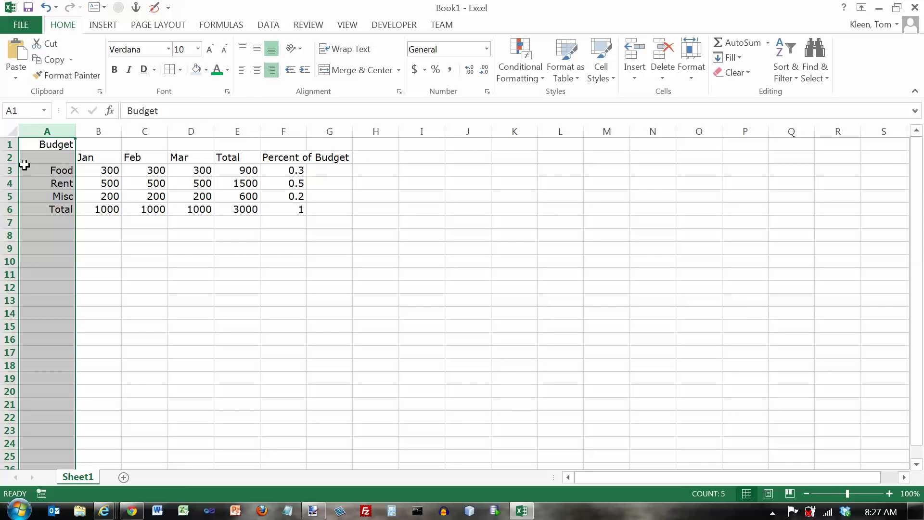
left_click_drag(13, 151, 18, 204)
left_click(51, 183)
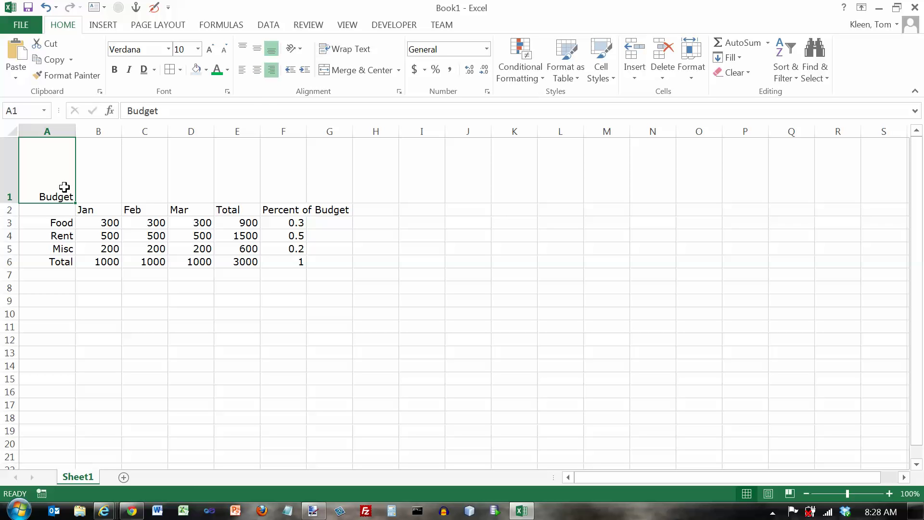
left_click(257, 49)
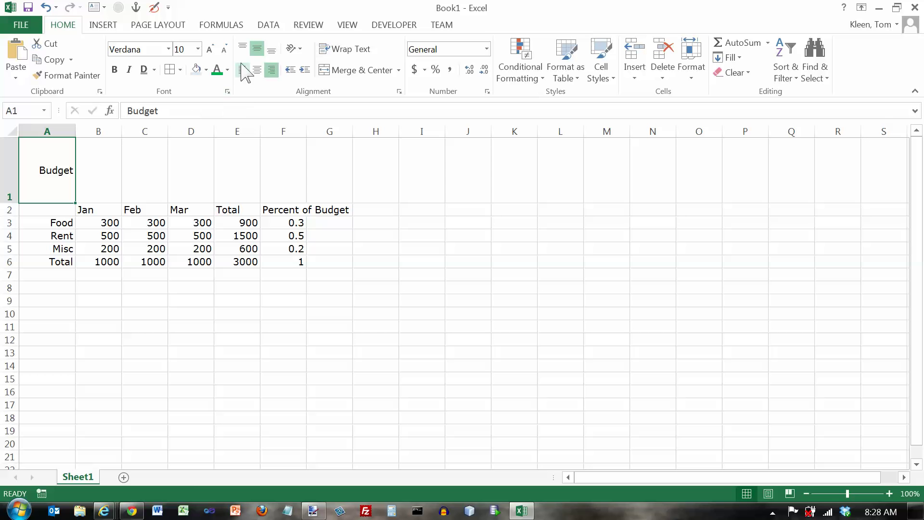
left_click(243, 48)
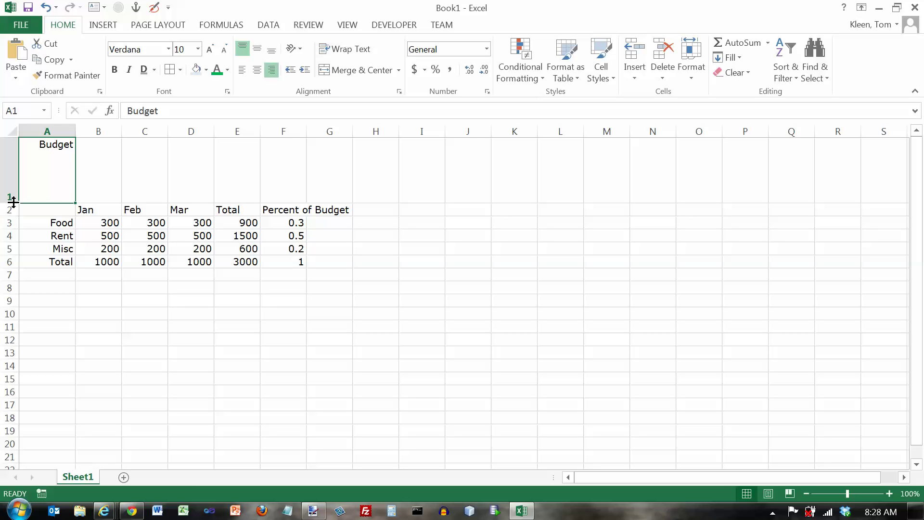
left_click_drag(13, 202, 13, 202)
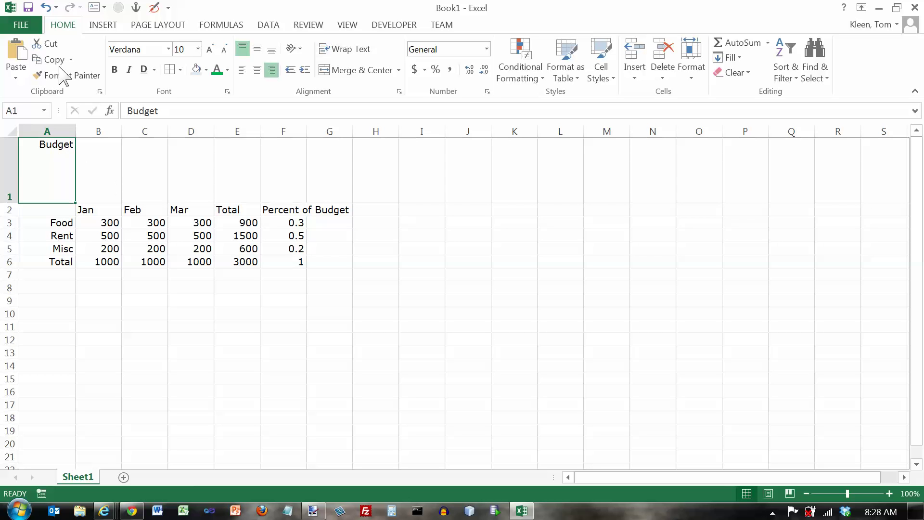
left_click(46, 7)
left_click(46, 8)
left_click(46, 7)
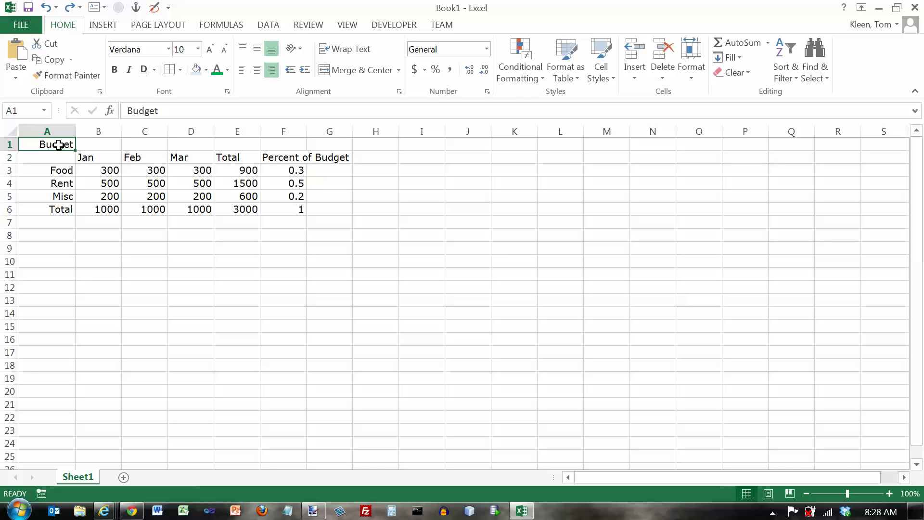
Left-align the column A labels and indent them three steps
left_click_drag(61, 144, 62, 207)
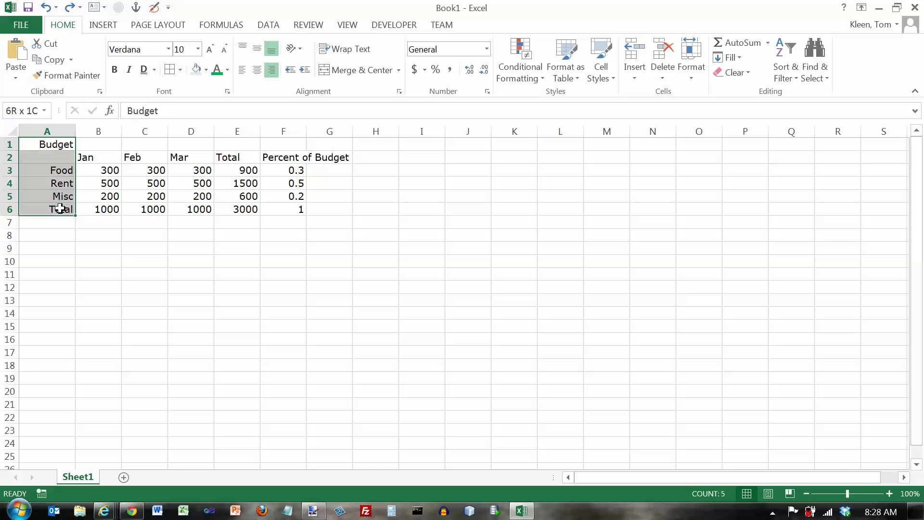
left_click(60, 130)
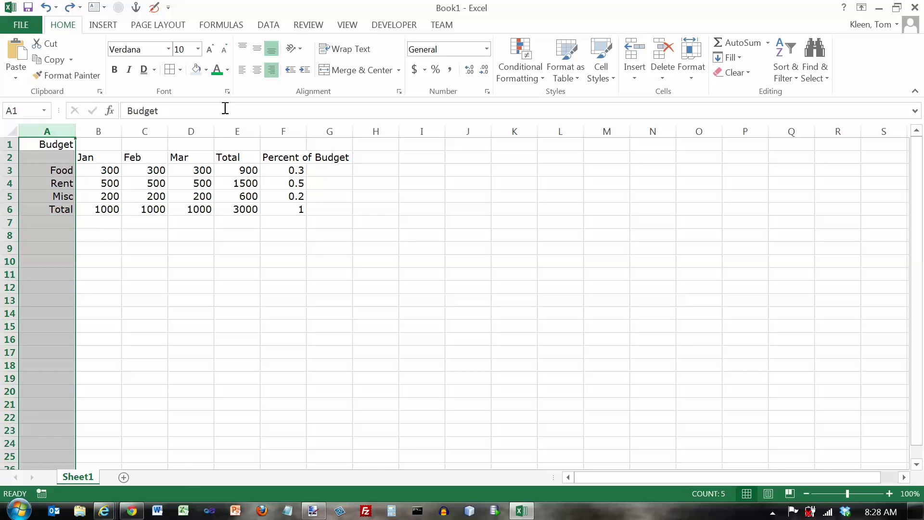
left_click(242, 71)
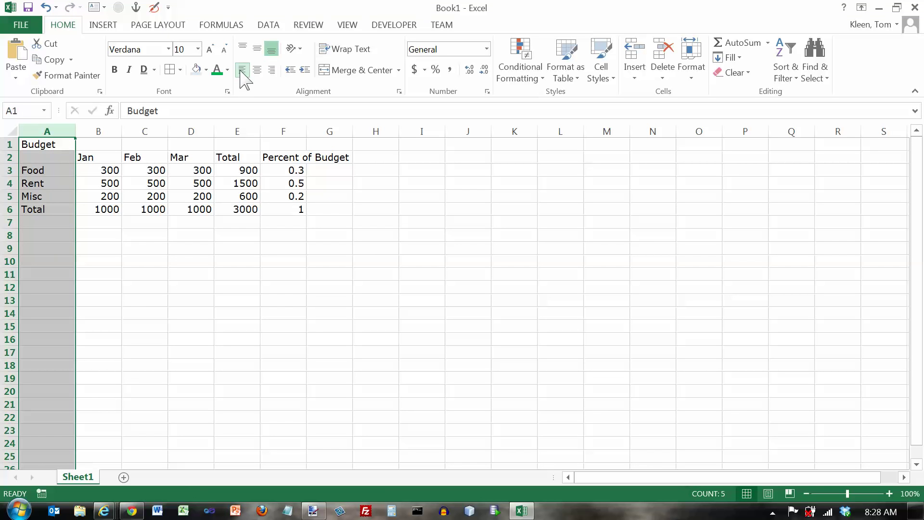
left_click(305, 71)
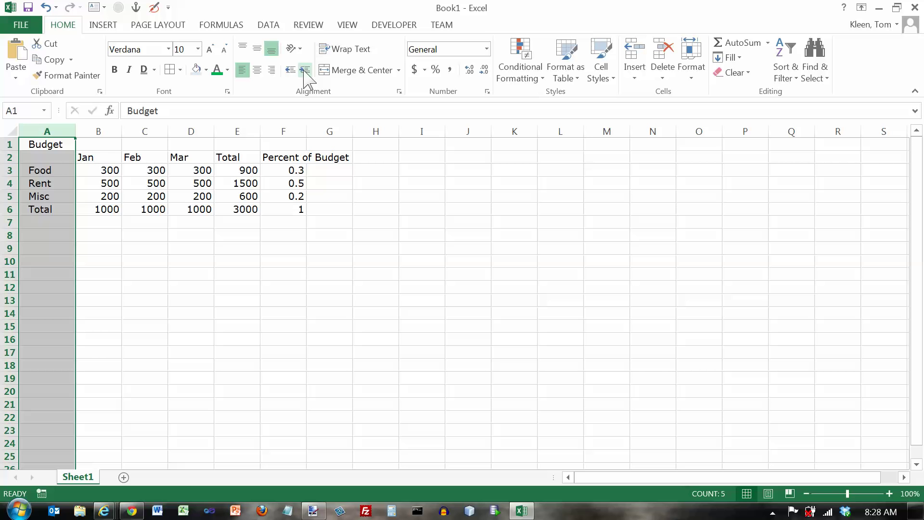
left_click(304, 71)
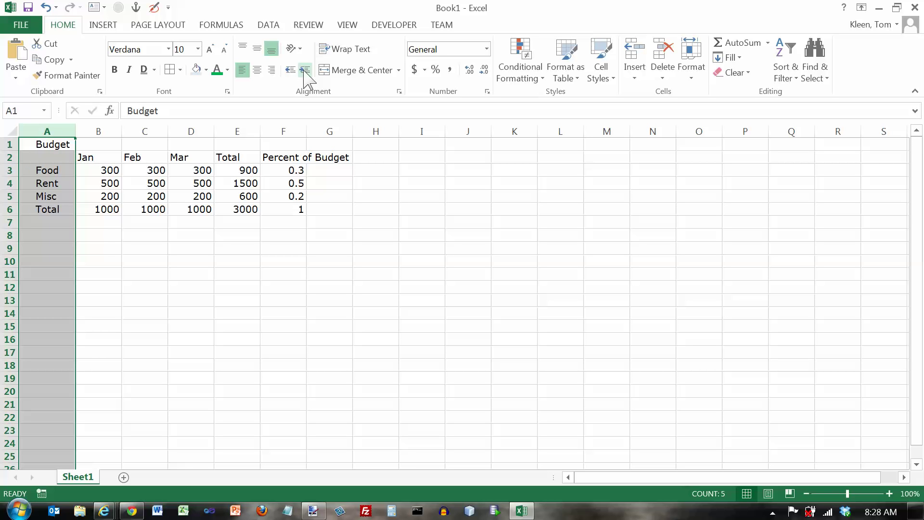
left_click(304, 71)
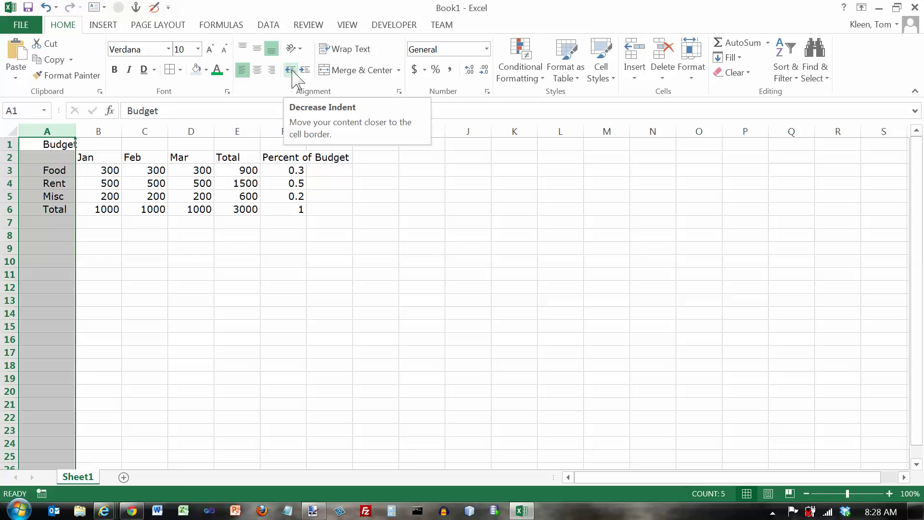
Remove all three indent steps and right-align the column A labels
left_click(291, 70)
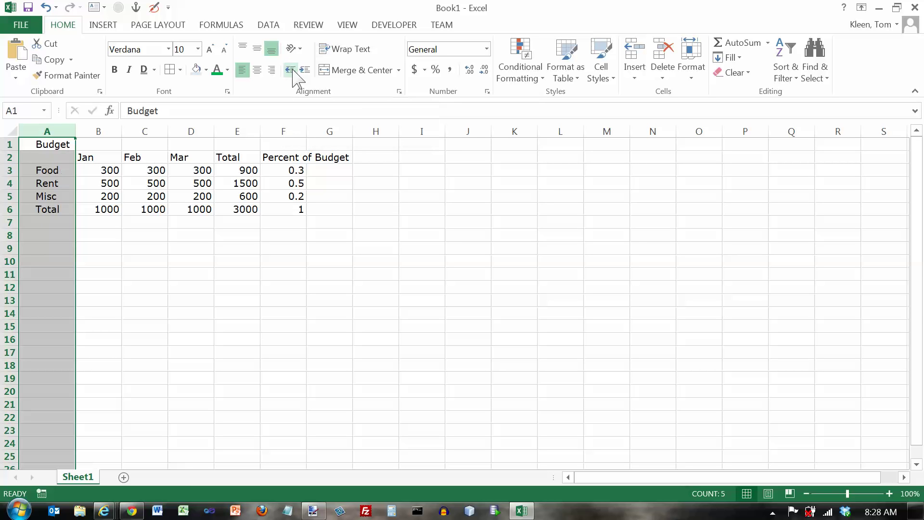
left_click(291, 70)
left_click(290, 70)
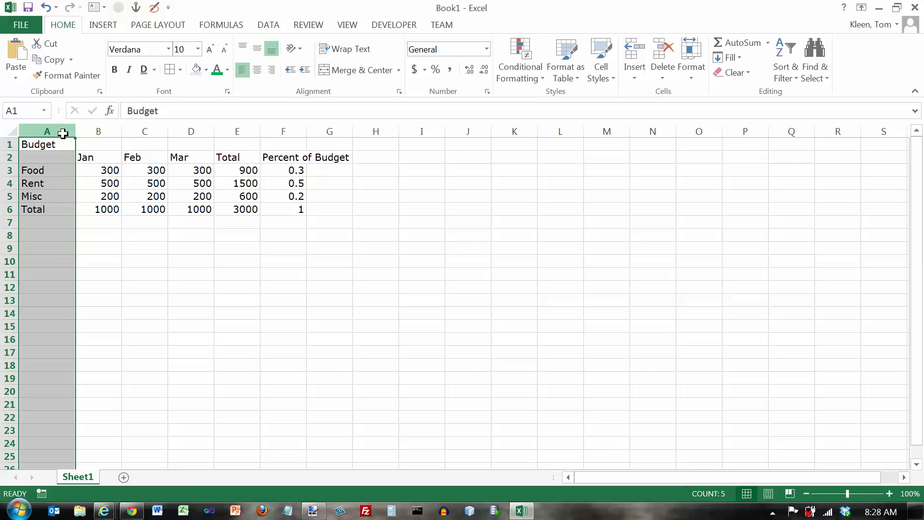
left_click(272, 70)
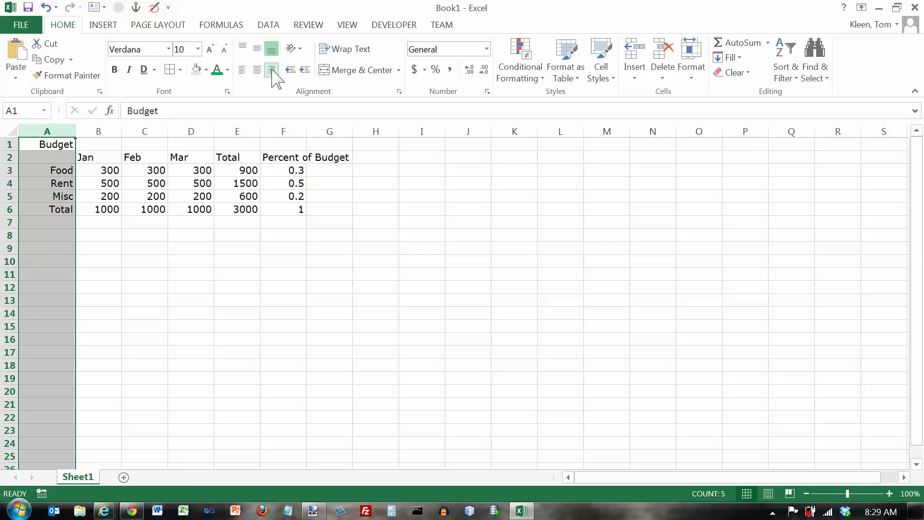
Indent the right-aligned labels two steps, then decrease the indent back to flush right
left_click(305, 71)
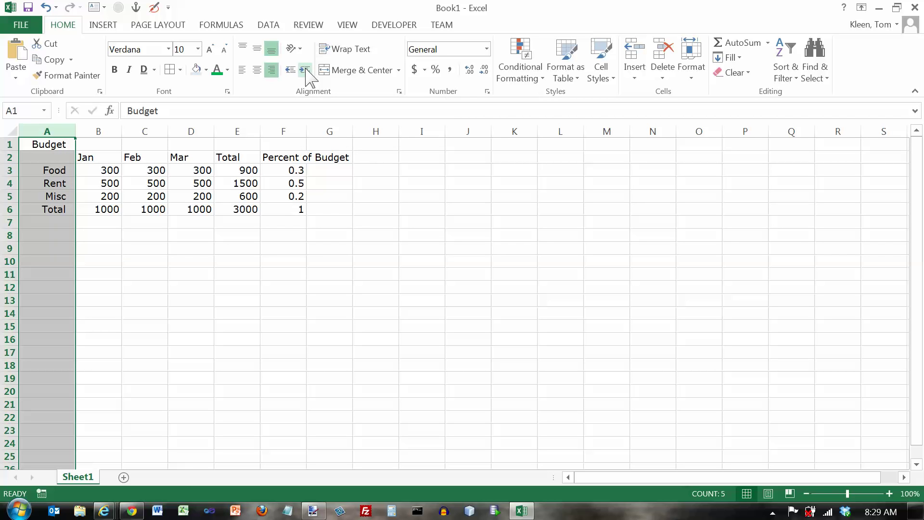
left_click(305, 71)
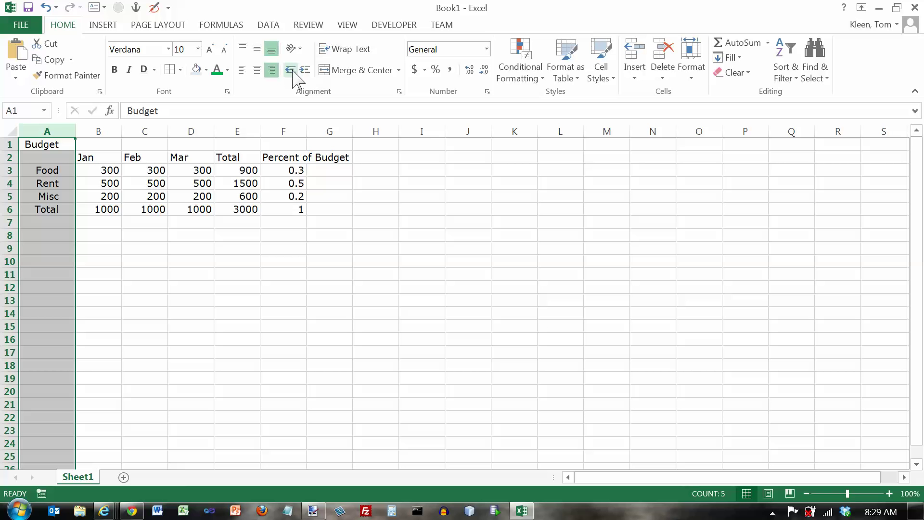
left_click(291, 71)
left_click(291, 71)
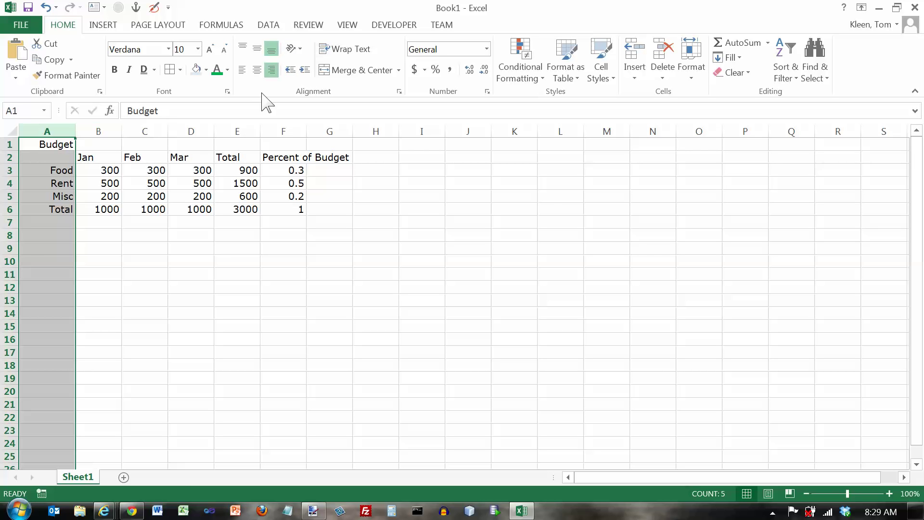
left_click(301, 50)
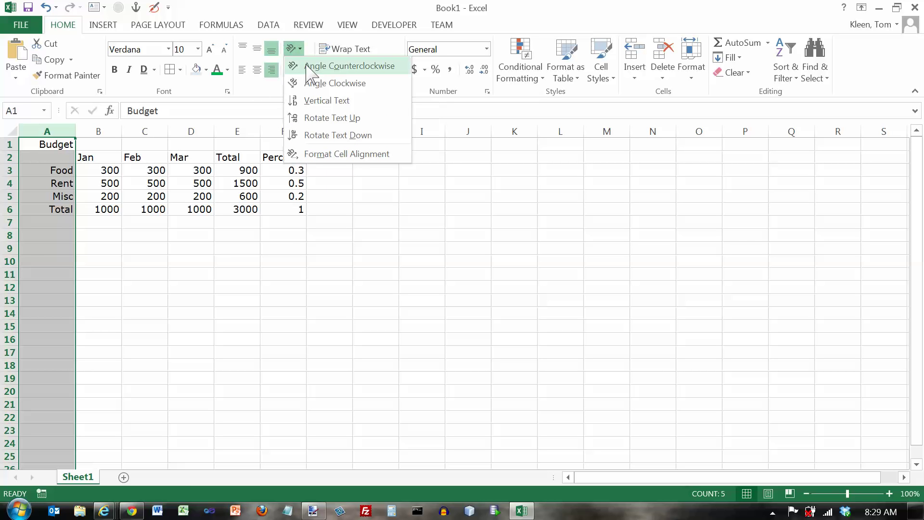
left_click(306, 67)
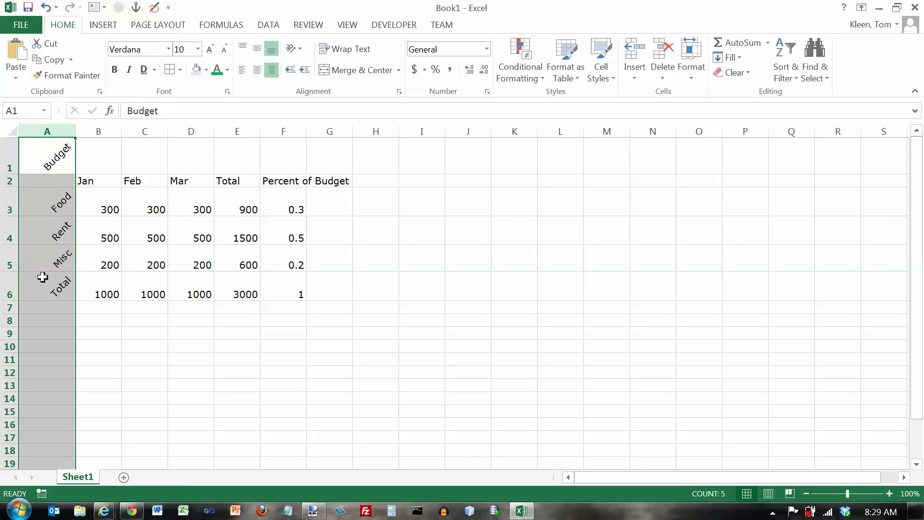
left_click(300, 50)
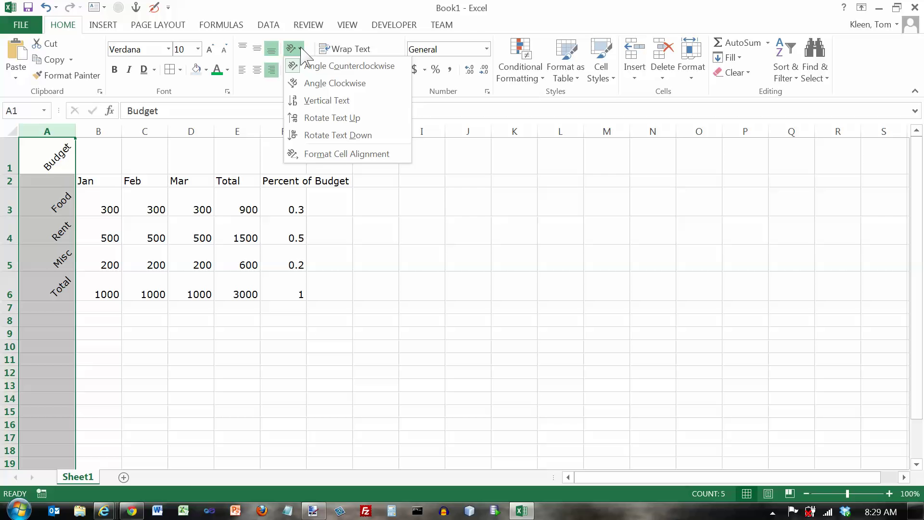
left_click(302, 52)
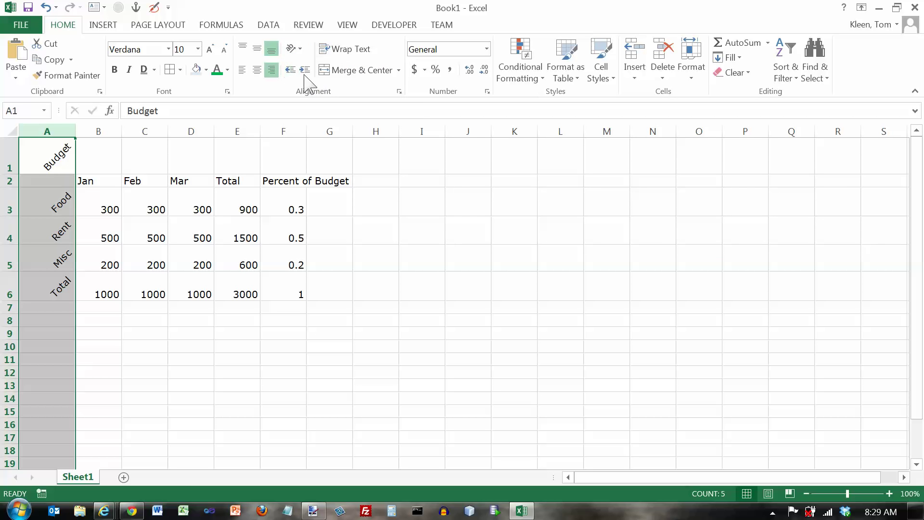
left_click(46, 7)
left_click(55, 171)
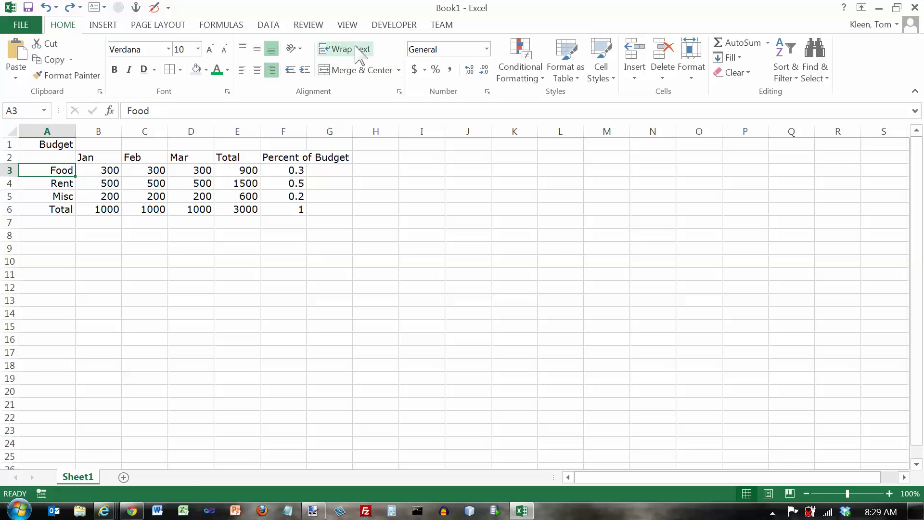
left_click(282, 157)
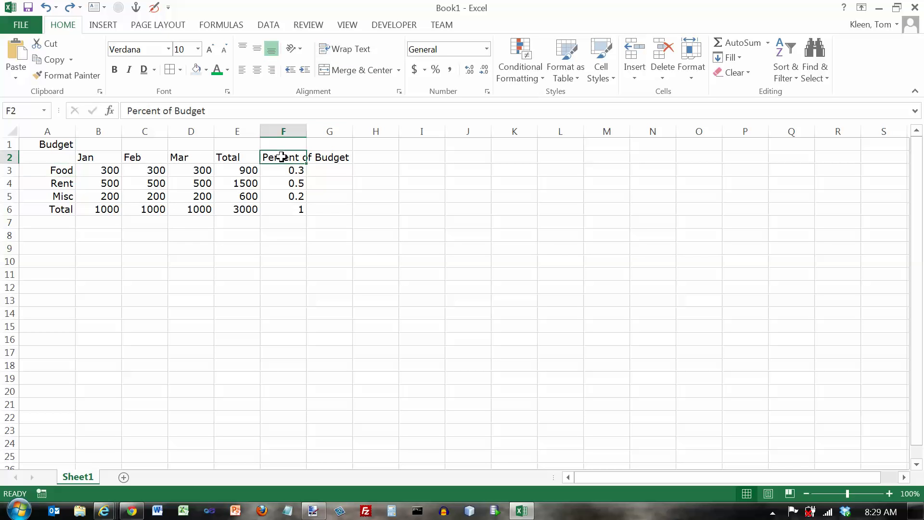
left_click(330, 159)
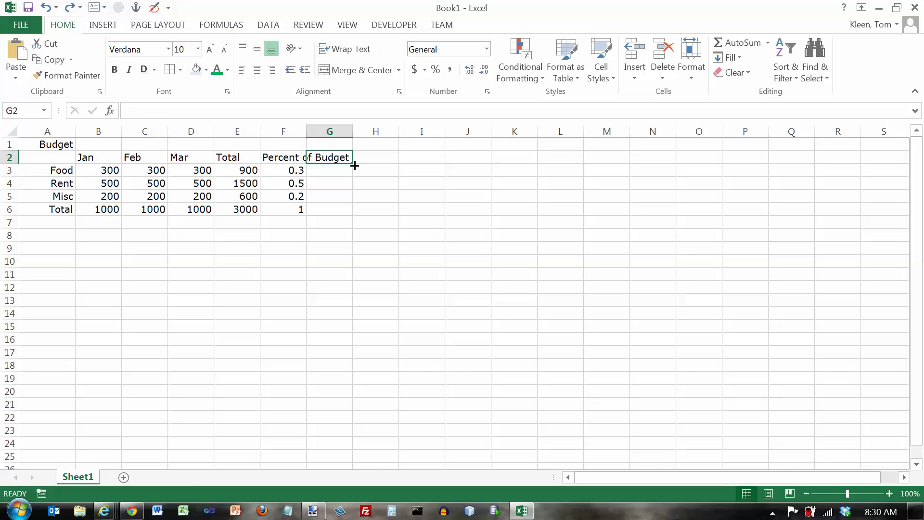
type("x")
key("Return")
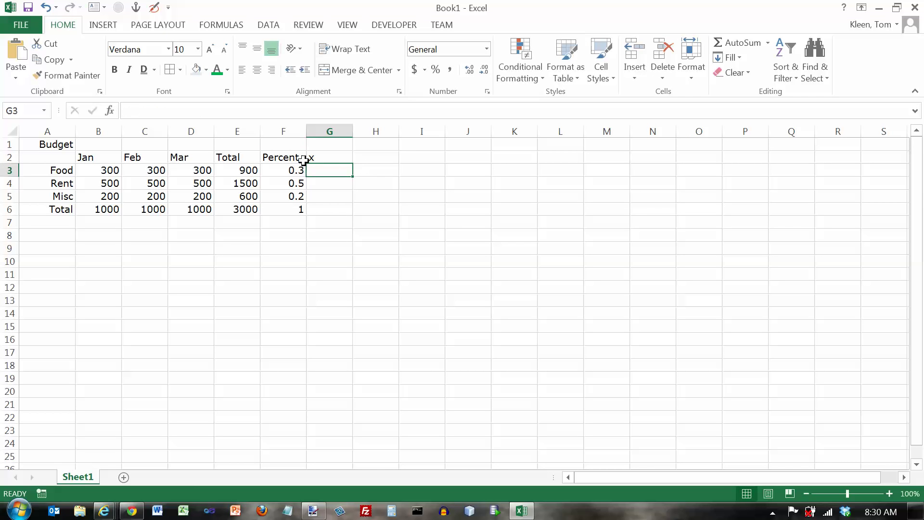
left_click(328, 158)
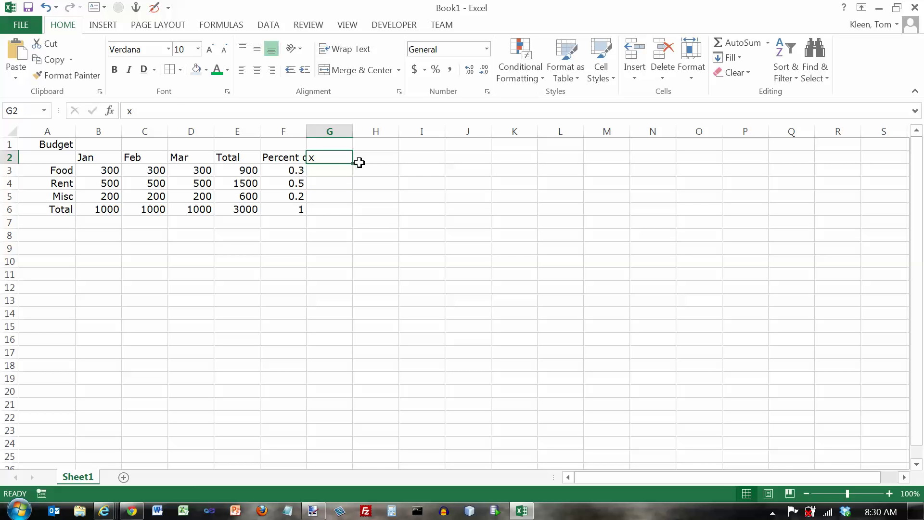
key("Delete")
left_click(284, 160)
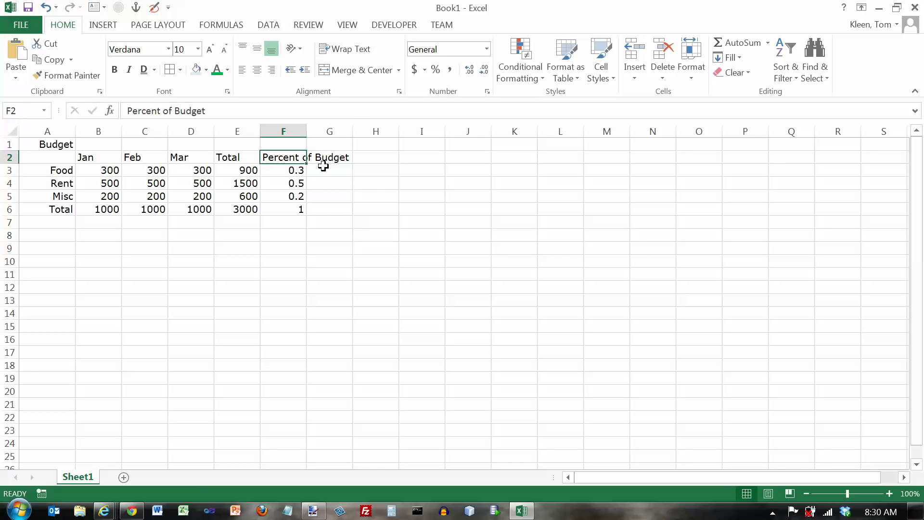
Wrap 'Percent of Budget' in F2, widen column F, and shrink row 2 to fit two lines
left_click(350, 52)
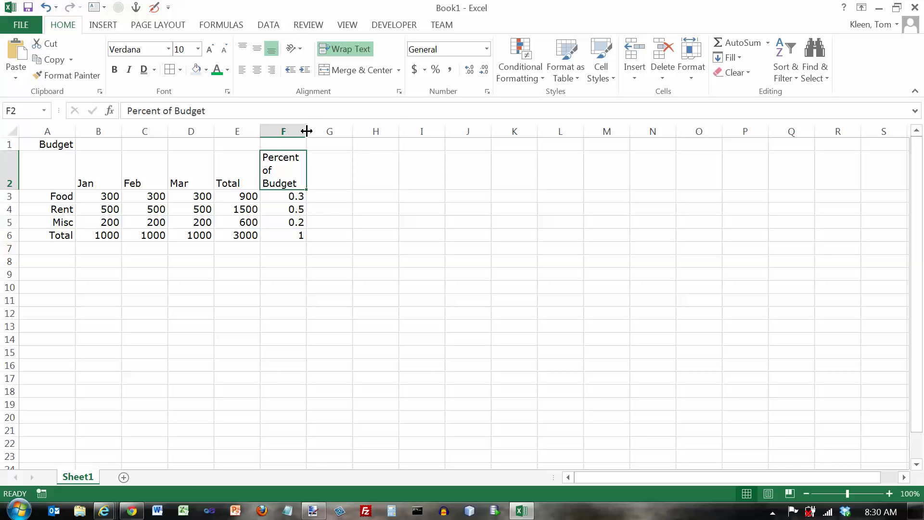
mouse_move(307, 131)
left_mouse_down()
mouse_move(325, 131)
mouse_move(300, 134)
left_mouse_up()
left_click_drag(315, 132, 327, 130)
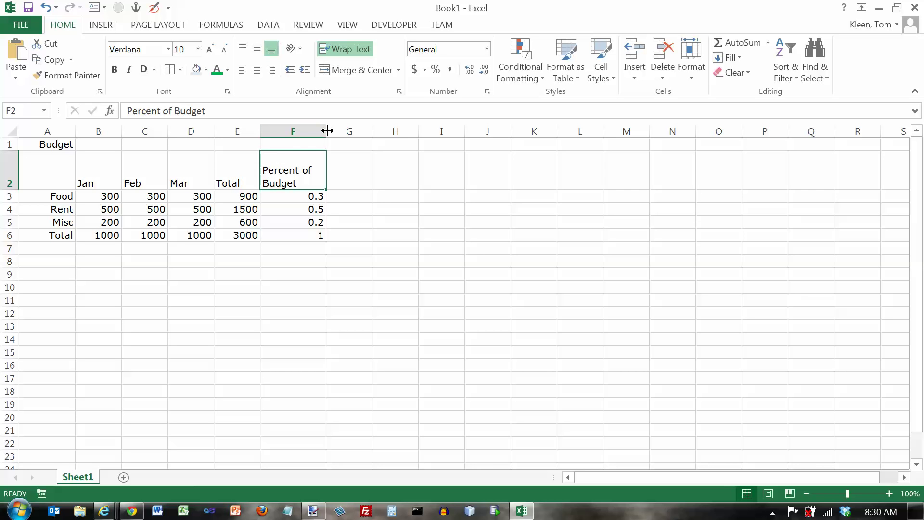
left_click_drag(326, 130, 327, 130)
left_click_drag(10, 190, 12, 178)
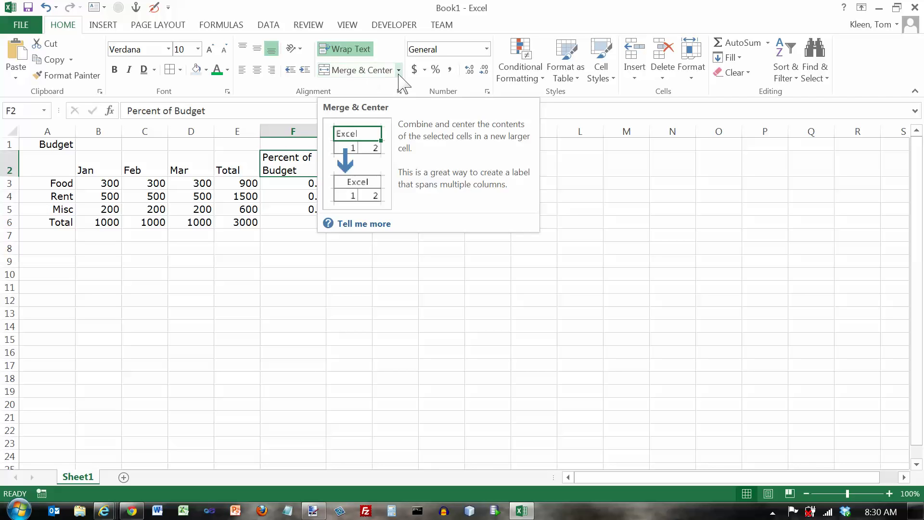
left_click(50, 144)
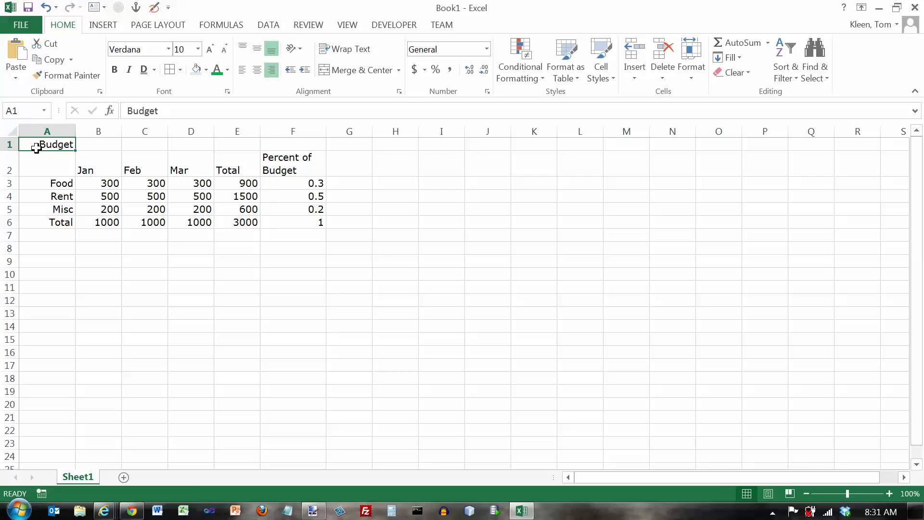
Merge & Center the Budget title across A1:F1 and open the Format Cells alignment settings
left_click_drag(46, 144, 307, 145)
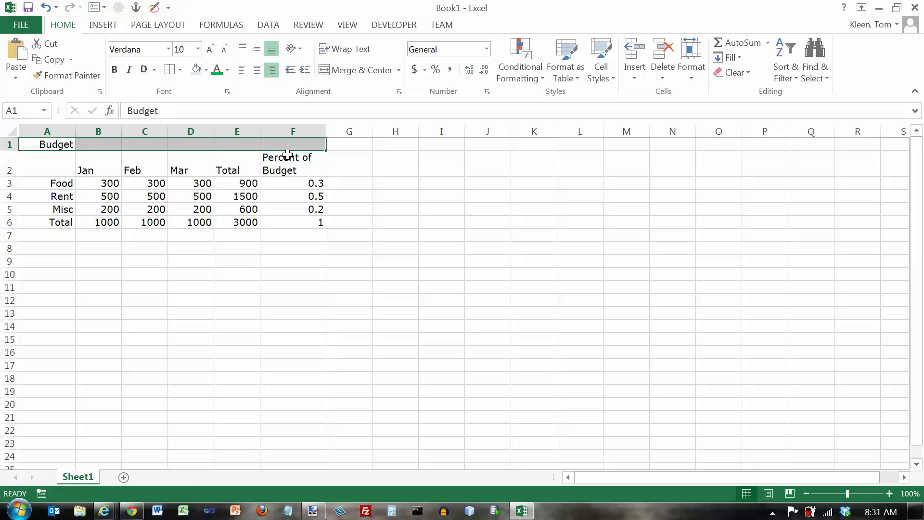
left_click(366, 70)
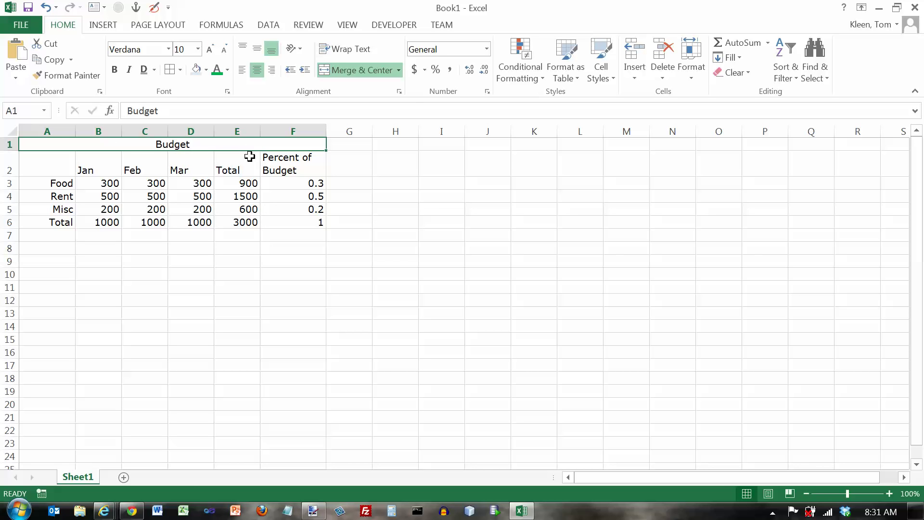
left_click(399, 92)
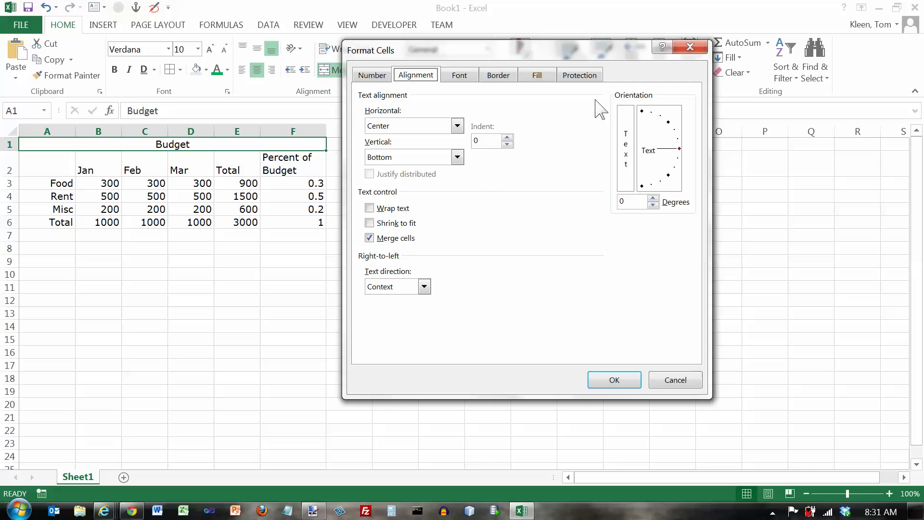
left_click_drag(549, 51, 623, 46)
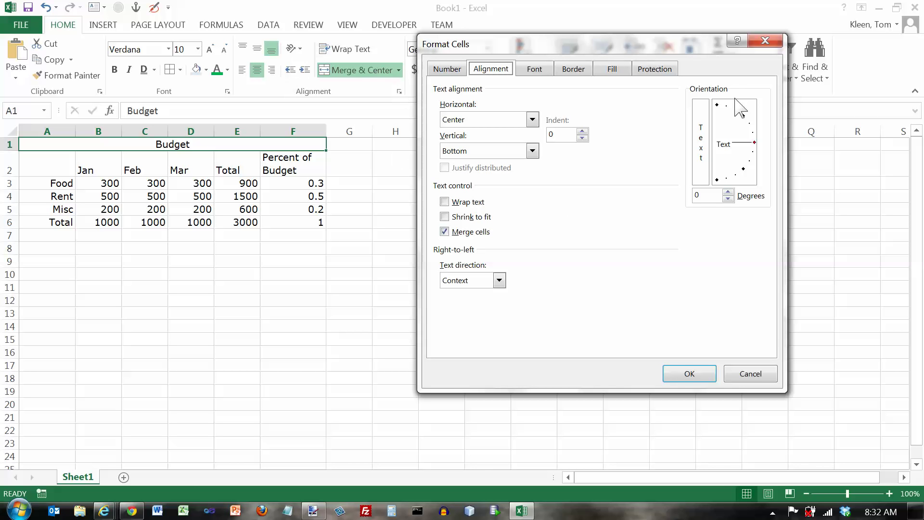
left_click(767, 42)
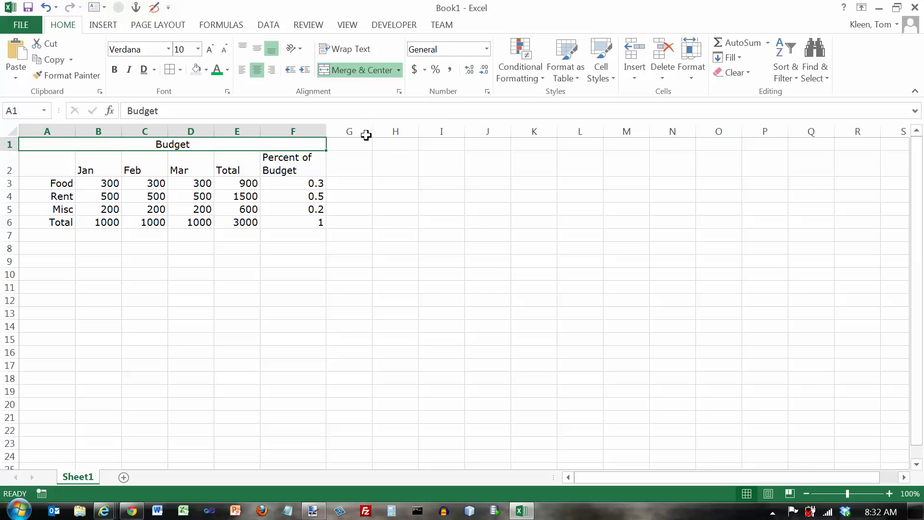